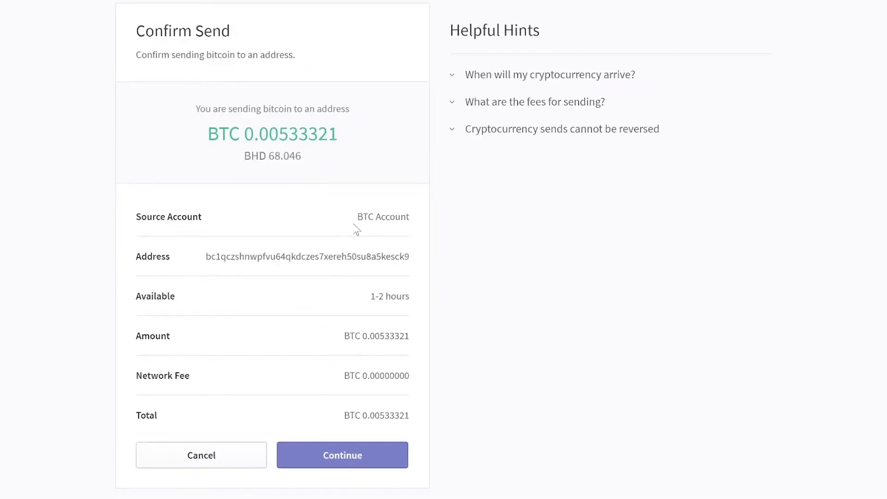
# Step: Confirm the BTC 0.00533321 send and submit the SMS verification code
pyautogui.click(352, 456)
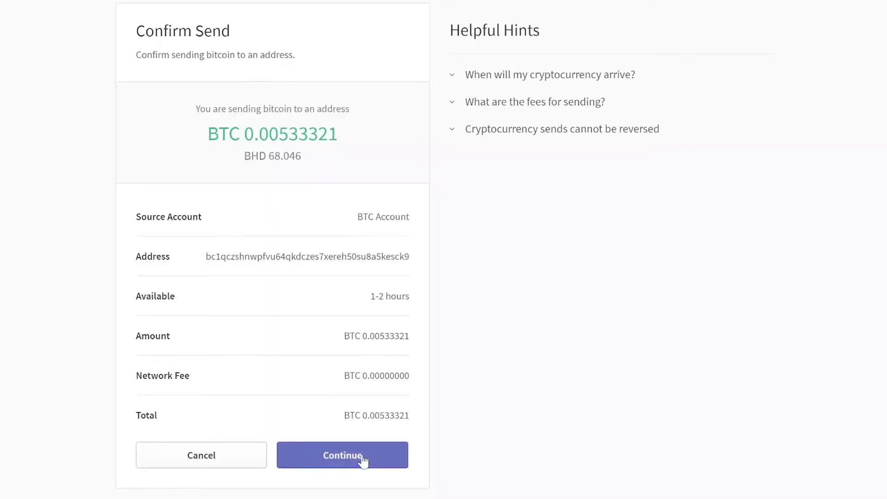
pyautogui.click(363, 458)
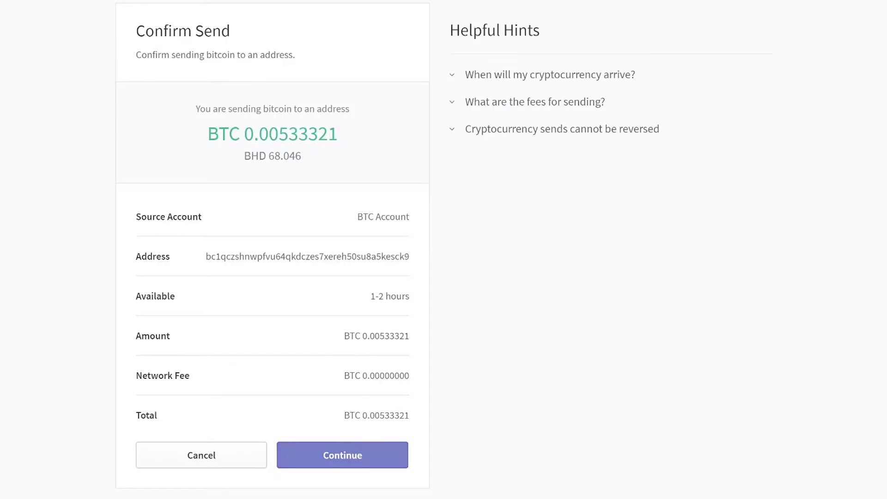
pyautogui.click(307, 458)
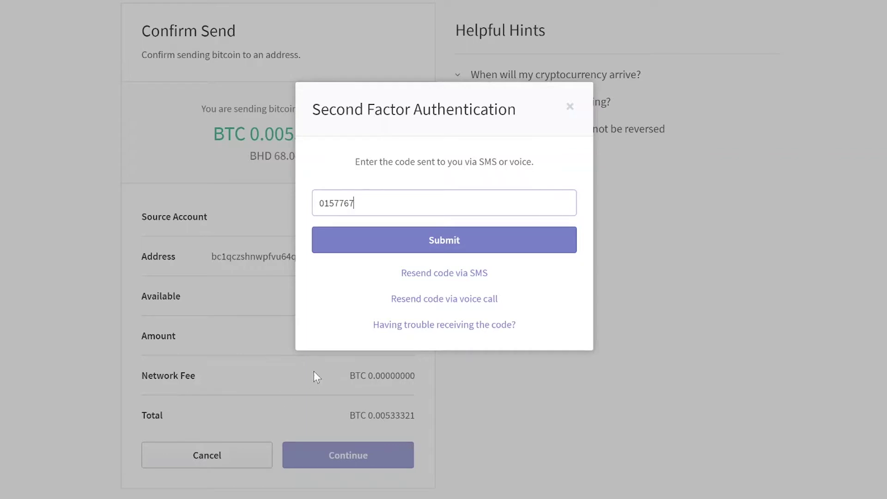
pyautogui.click(426, 239)
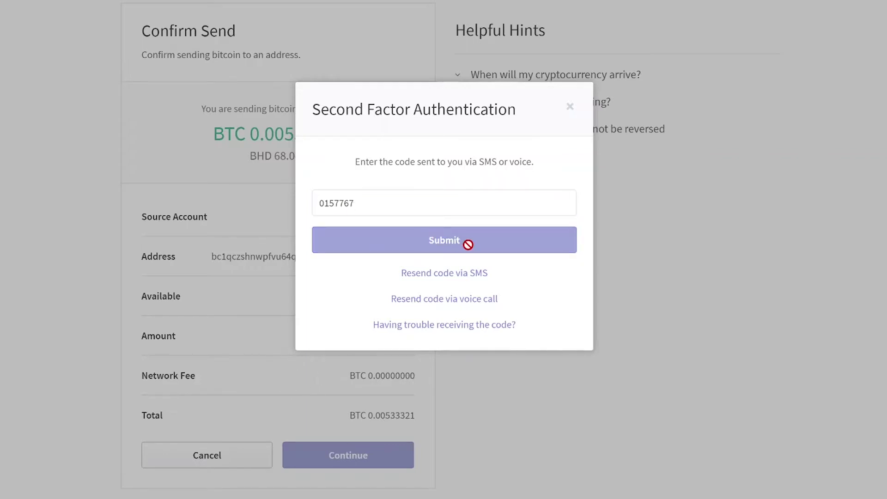
pyautogui.scroll(-2, 346, 203)
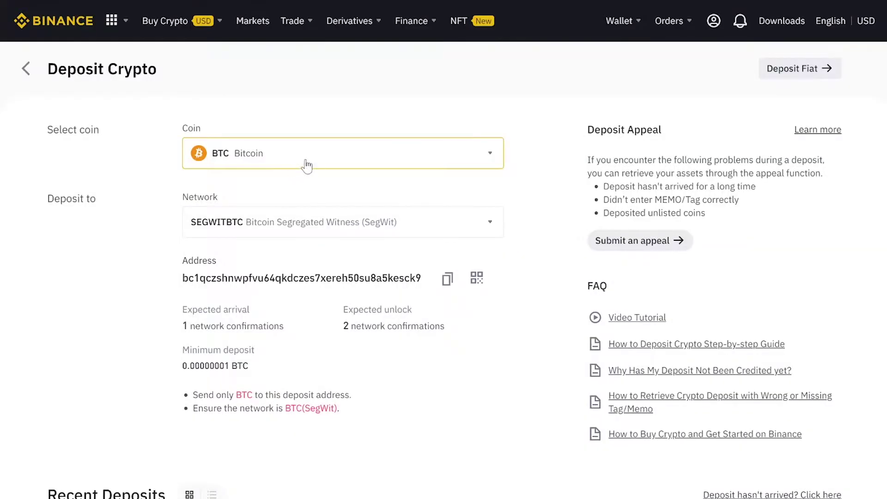
# Step: On Binance's Deposit Crypto page, show the ETH deposit address on the ERC20 network
pyautogui.click(305, 161)
pyautogui.click(412, 278)
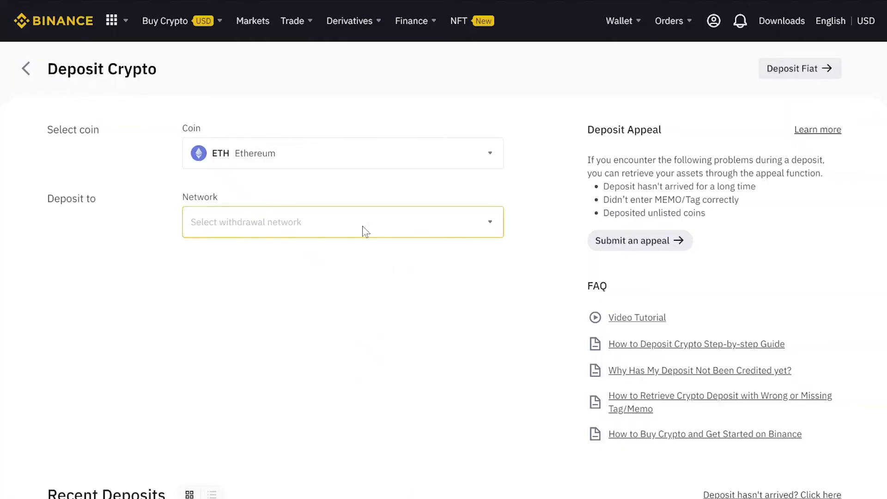
pyautogui.click(363, 229)
pyautogui.click(356, 374)
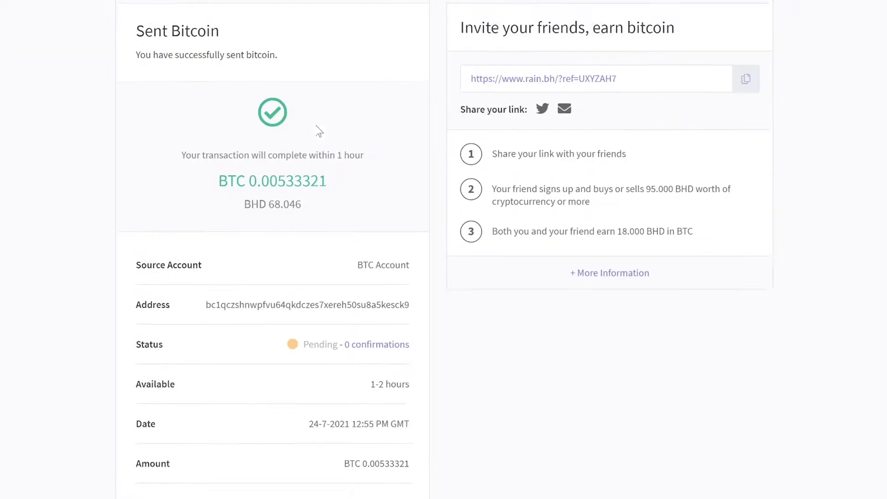
pyautogui.click(453, 23)
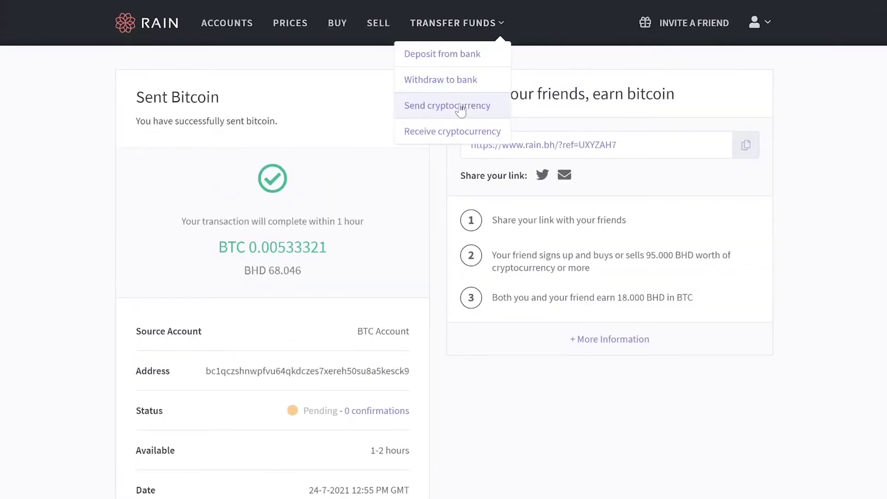
# Step: Send 0.01477459 ETH from the ETH Account to the pasted Binance ERC20 deposit address, reaching confirmation
pyautogui.click(447, 106)
pyautogui.click(321, 354)
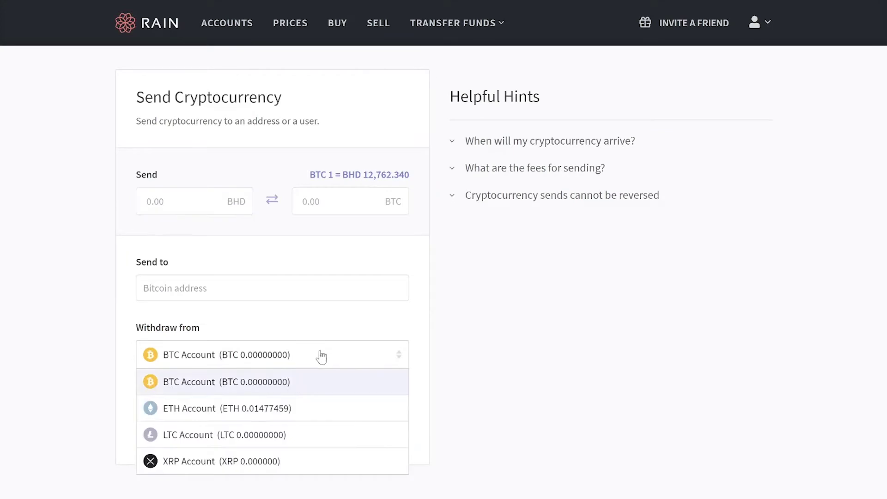
pyautogui.click(198, 407)
pyautogui.click(337, 316)
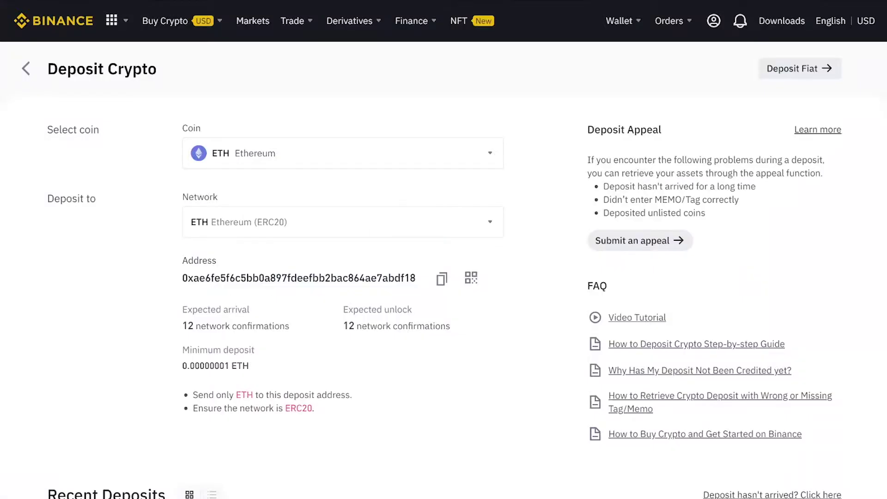
pyautogui.click(442, 278)
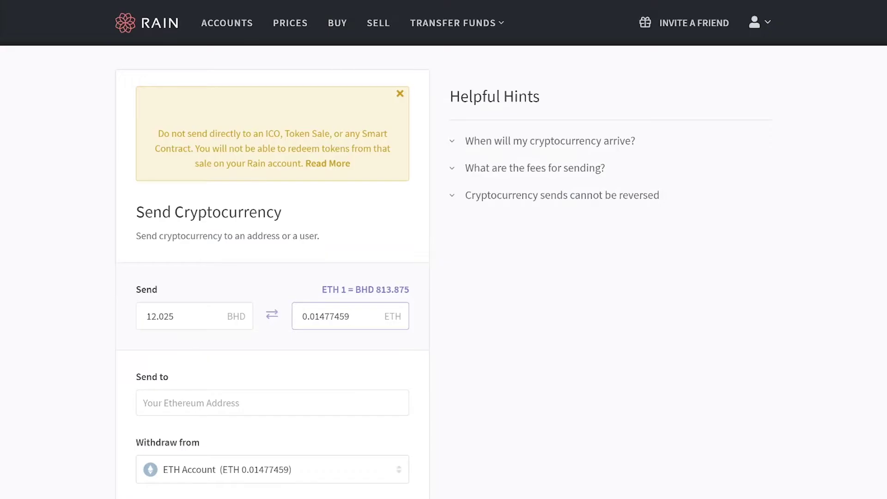
pyautogui.click(272, 402)
pyautogui.hotkey('ctrl', 'v')
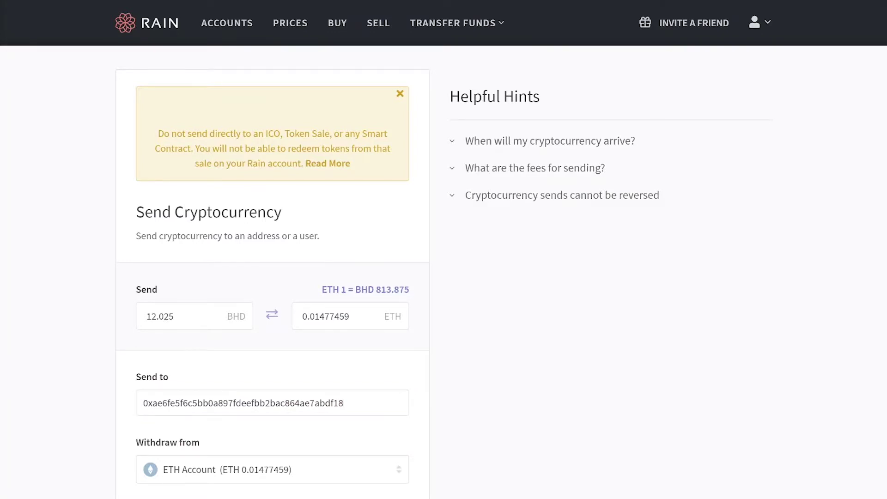
pyautogui.scroll(-2, 425, 439)
pyautogui.click(404, 445)
pyautogui.scroll(-2, 328, 250)
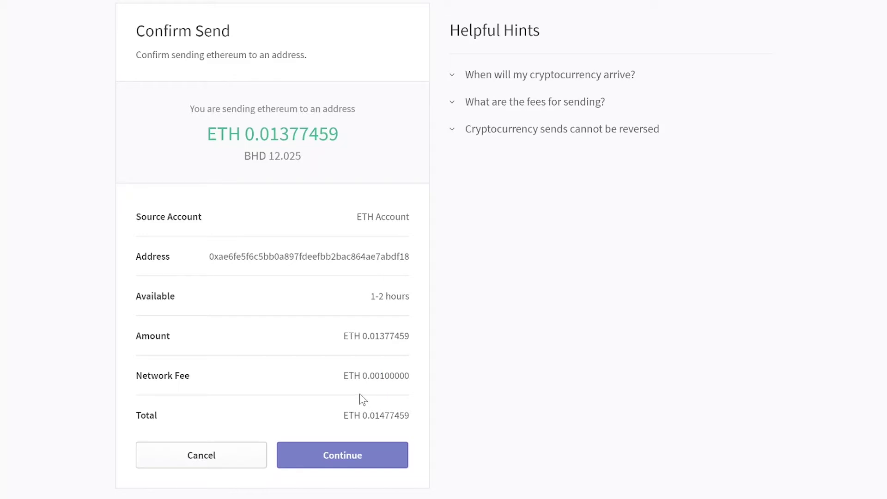
# Step: Confirm the ETH 0.01377459 send with the second-factor code and return to the accounts list
pyautogui.click(363, 455)
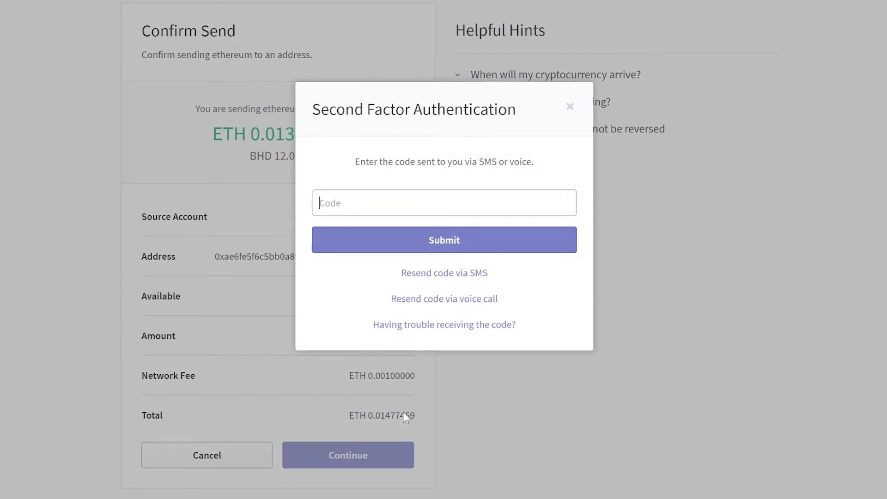
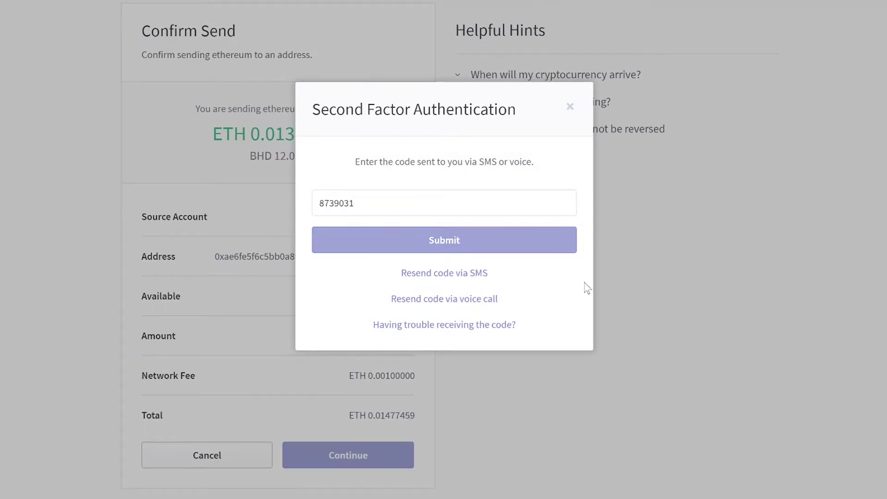
pyautogui.scroll(-4, 317, 220)
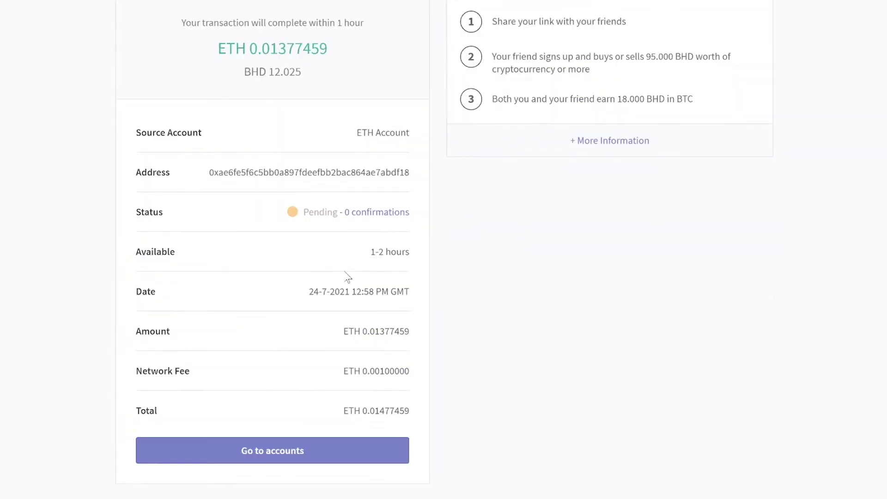
pyautogui.scroll(4, 342, 208)
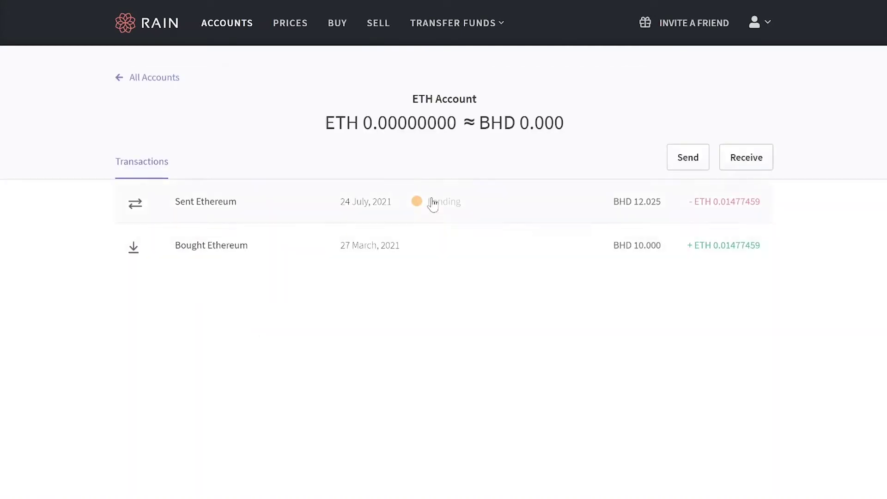
pyautogui.click(156, 77)
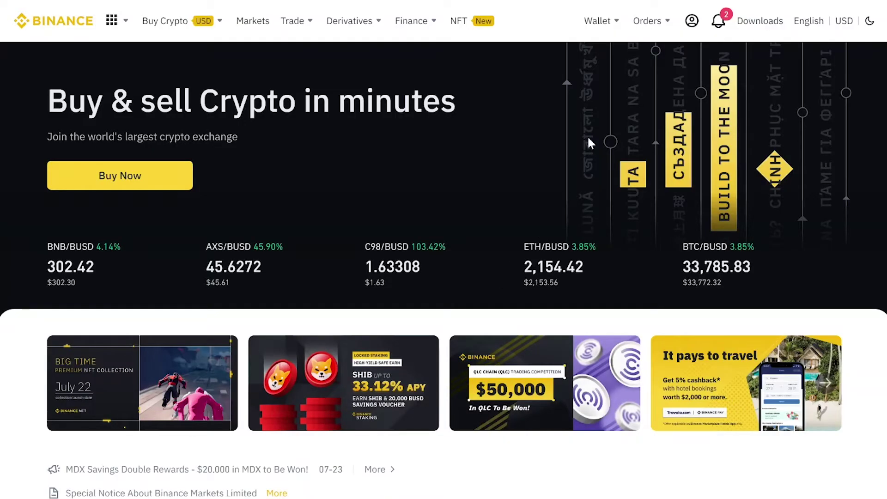
# Step: Expand Binance's Deposit Successful notifications for 0.00533321 BTC and 0.01377459 ETH
pyautogui.moveTo(719, 23)
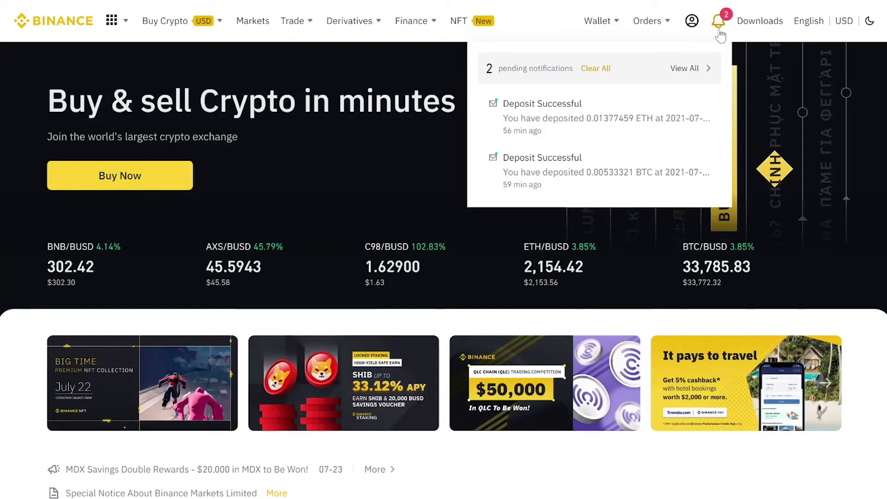
pyautogui.click(686, 69)
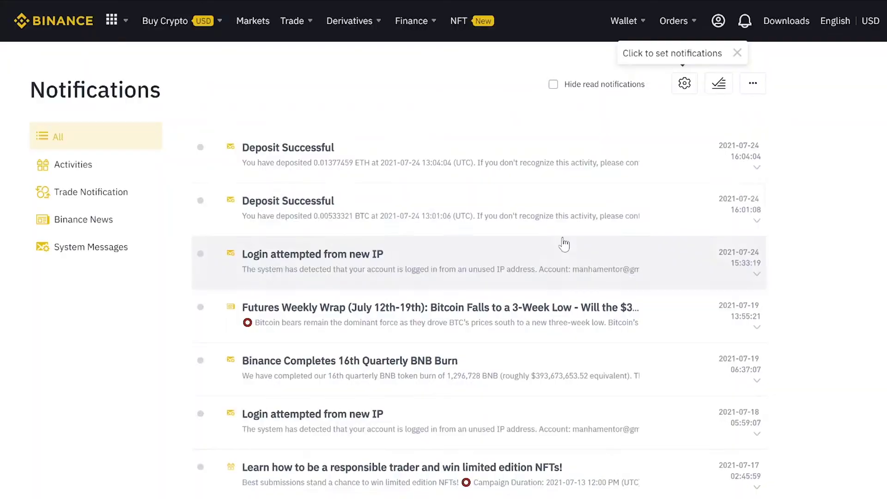
pyautogui.click(328, 206)
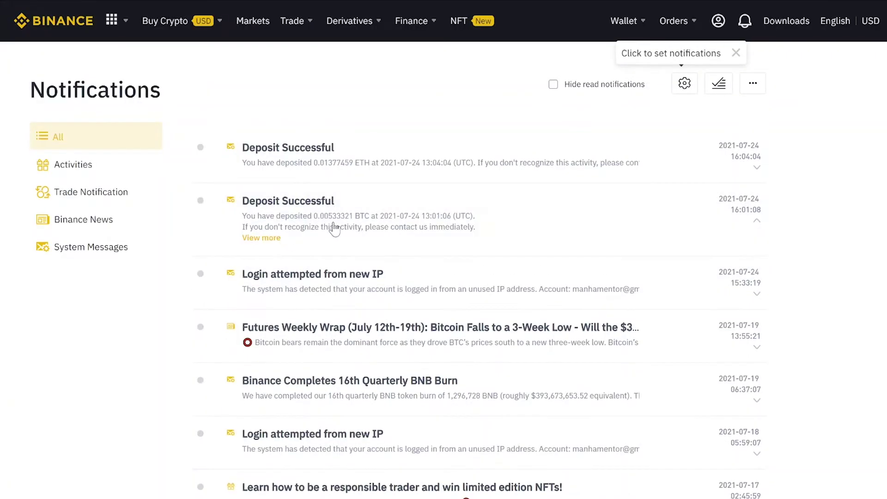
pyautogui.click(299, 153)
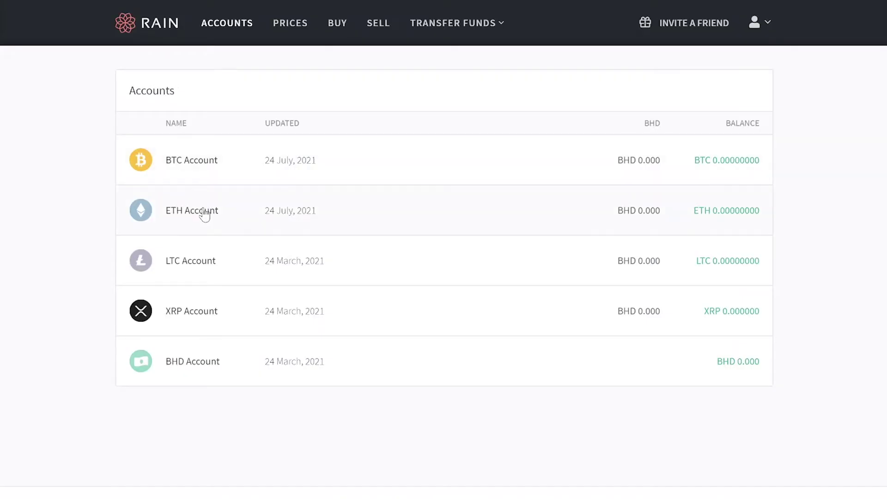
# Step: Copy the destination address from the BTC Account's Sent Bitcoin 0.00533321 transaction details
pyautogui.click(222, 188)
pyautogui.click(388, 213)
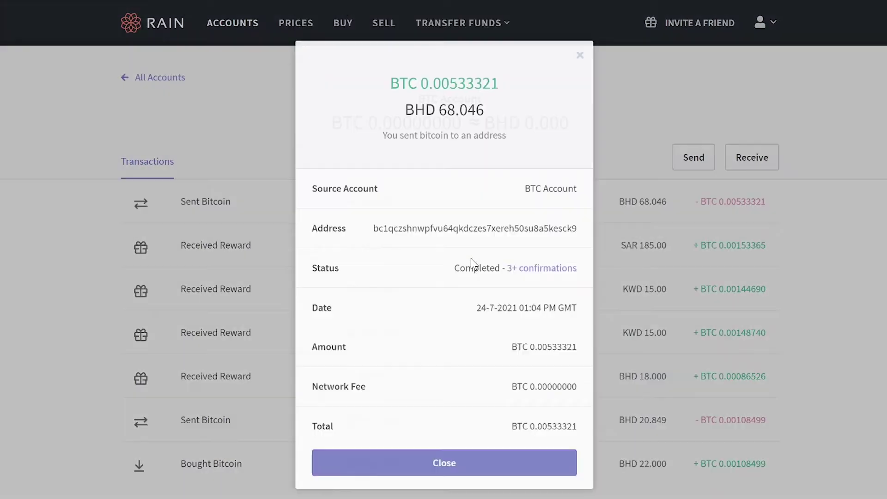
pyautogui.moveTo(373, 271); pyautogui.dragTo(581, 276)
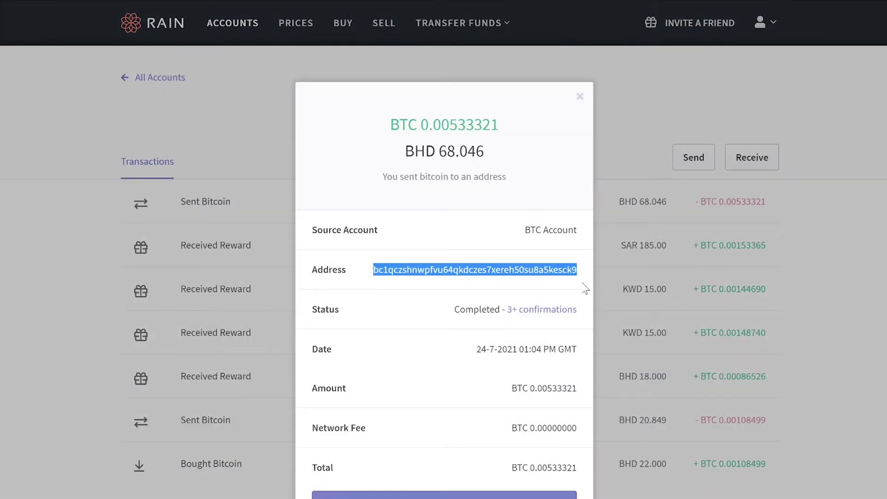
pyautogui.click(580, 96)
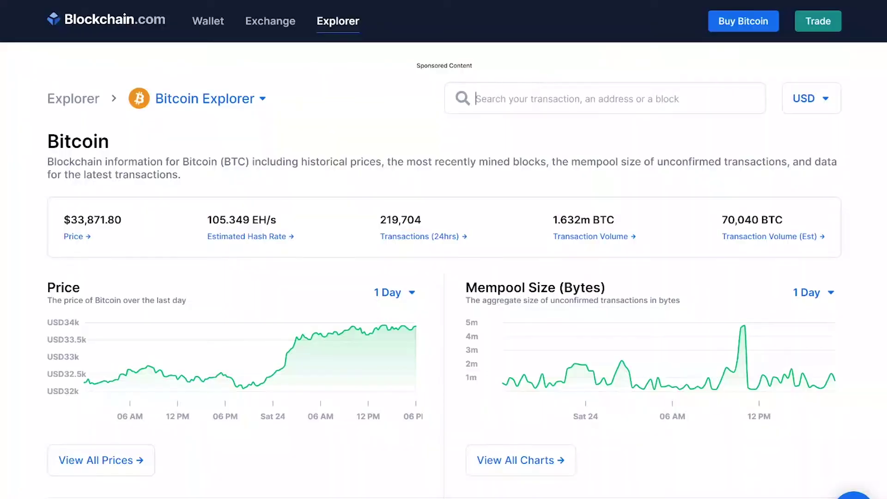
# Step: Look up the BTC deposit address in Blockchain.com Explorer and verify the 0.00533321 BTC transaction is Confirmed
pyautogui.hotkey('ctrl', 'v')
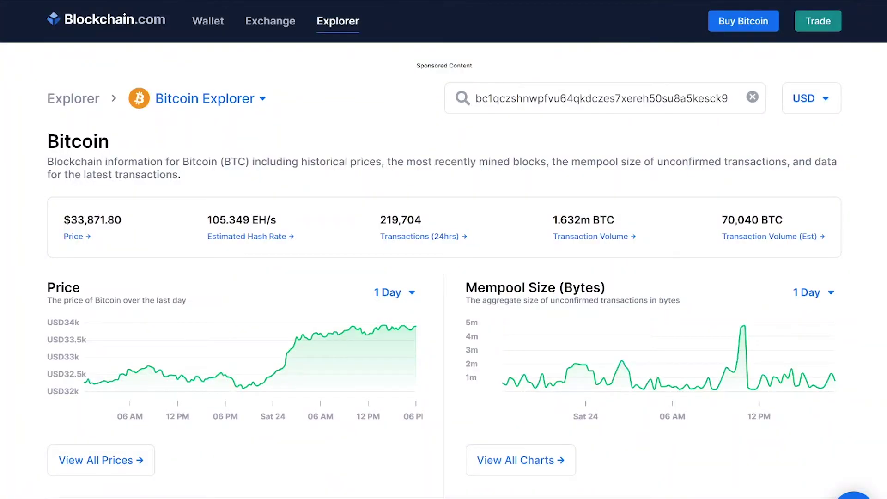
pyautogui.press('Return')
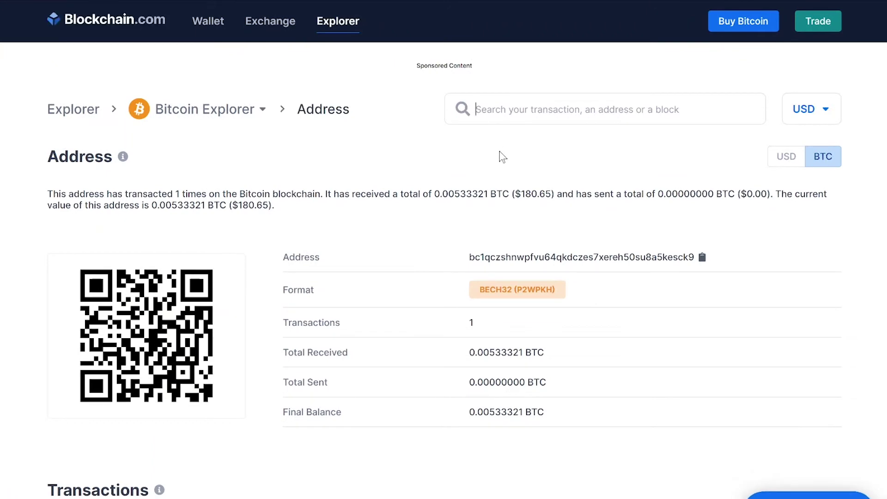
pyautogui.scroll(-2, 502, 157)
pyautogui.scroll(-6, 497, 162)
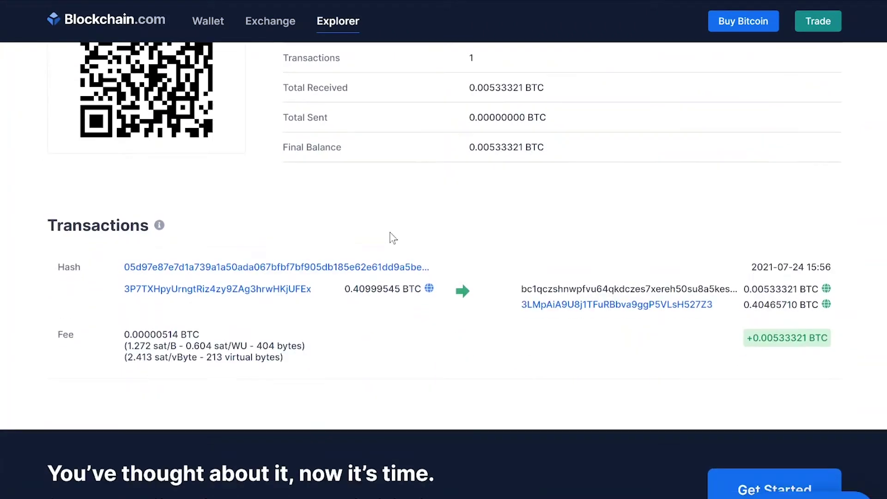
pyautogui.click(258, 267)
pyautogui.scroll(-7, 271, 307)
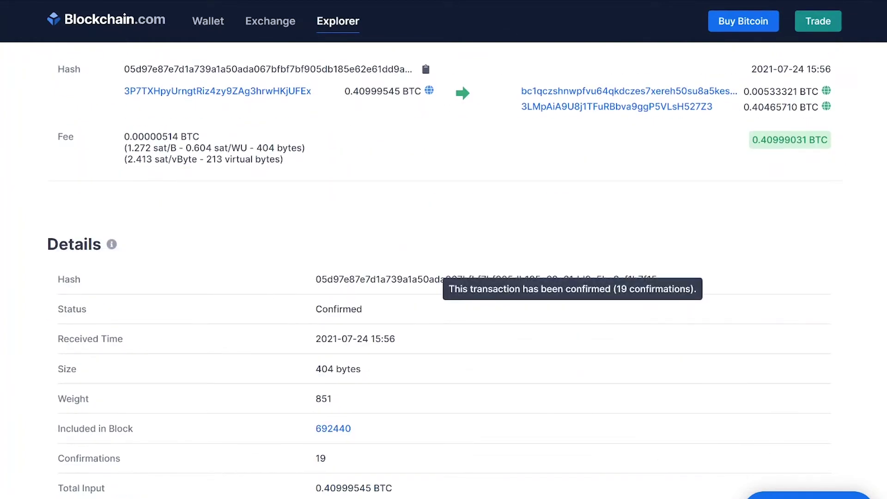
pyautogui.moveTo(315, 309); pyautogui.dragTo(372, 314)
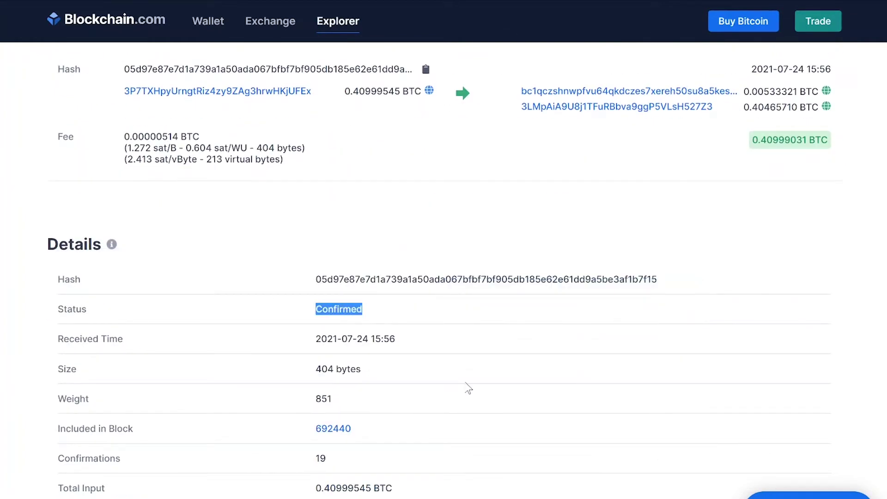
pyautogui.scroll(-2, 468, 386)
pyautogui.scroll(-4, 464, 376)
pyautogui.scroll(10, 461, 368)
pyautogui.scroll(-7, 443, 270)
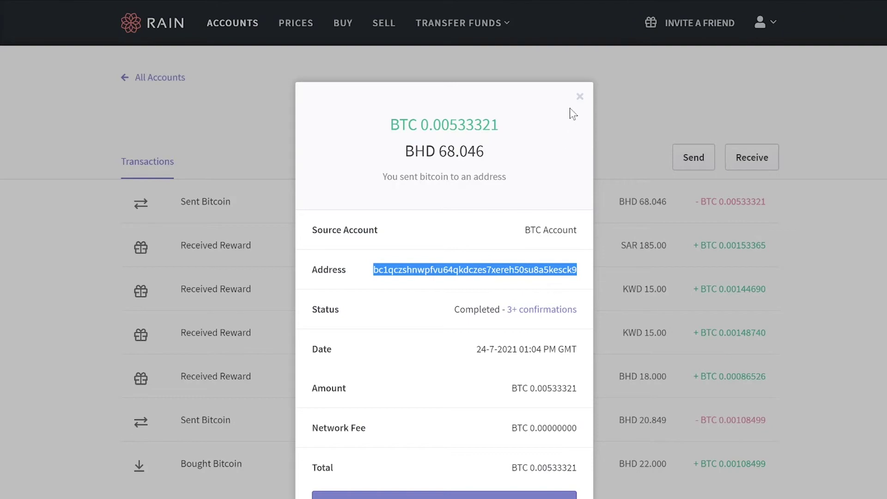
# Step: Open the Sent Ethereum transaction of ETH 0.01477459 in Rain's ETH Account
pyautogui.click(580, 97)
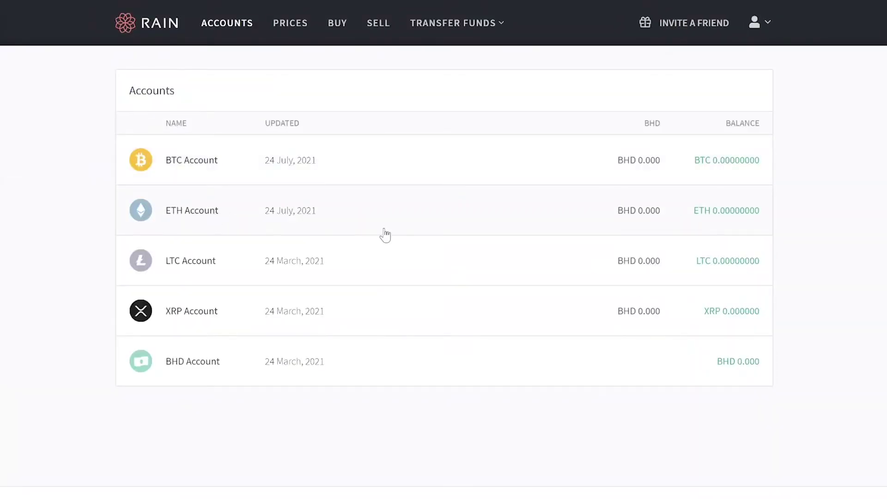
pyautogui.click(181, 220)
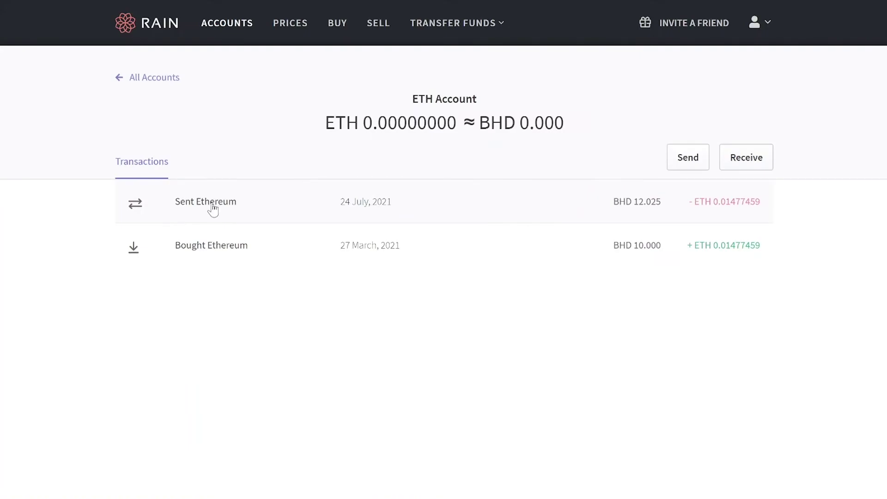
pyautogui.click(213, 209)
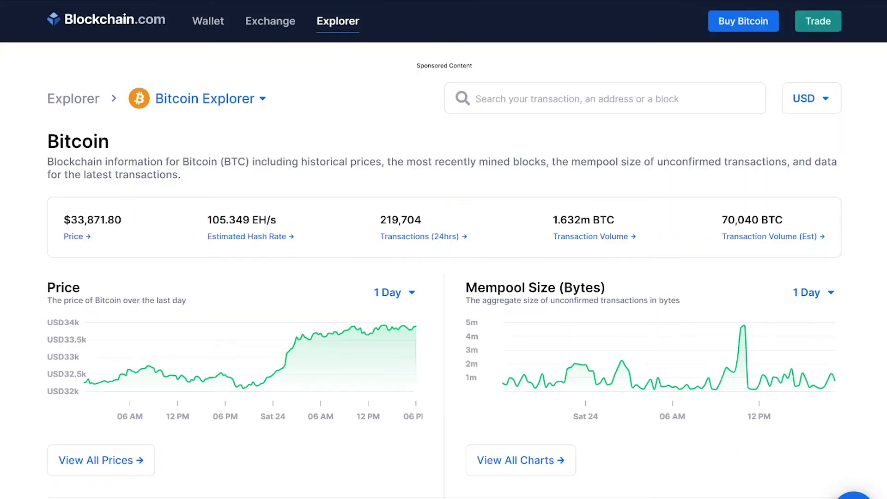
# Step: Search the ETH deposit address in the explorer and check the transfer is Confirmed with 741 confirmations
pyautogui.hotkey('ctrl', 'v')
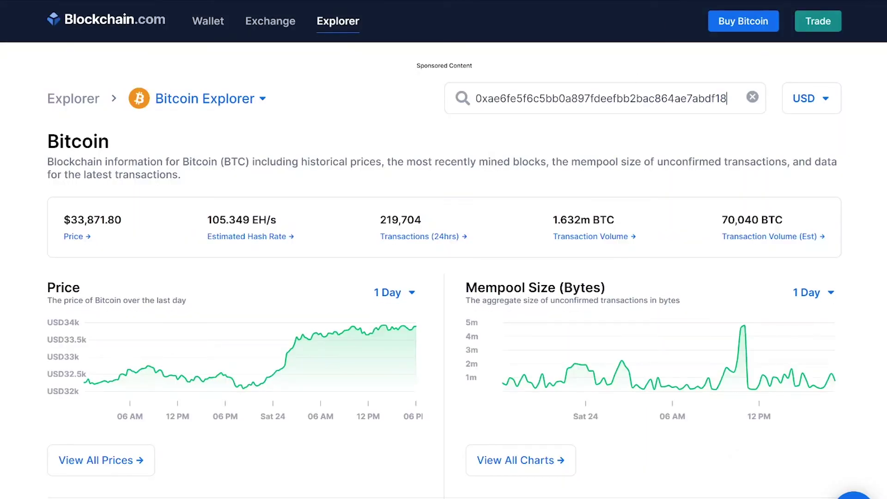
pyautogui.press('Return')
pyautogui.scroll(-5, 447, 202)
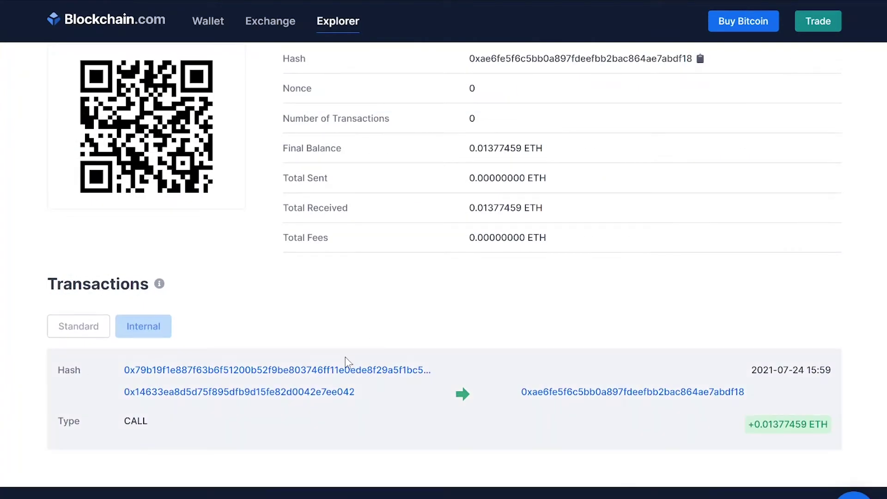
pyautogui.click(341, 372)
pyautogui.scroll(-1, 323, 374)
pyautogui.doubleClick(326, 365)
pyautogui.scroll(-4, 407, 378)
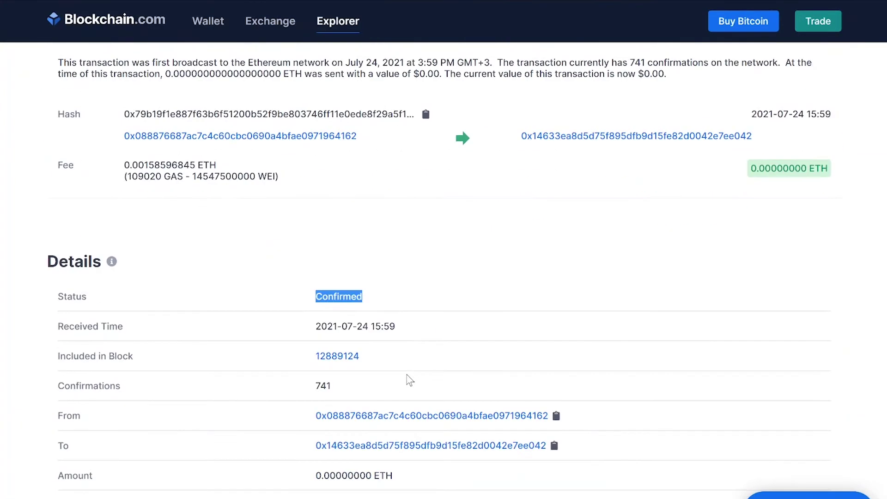
pyautogui.scroll(4, 406, 378)
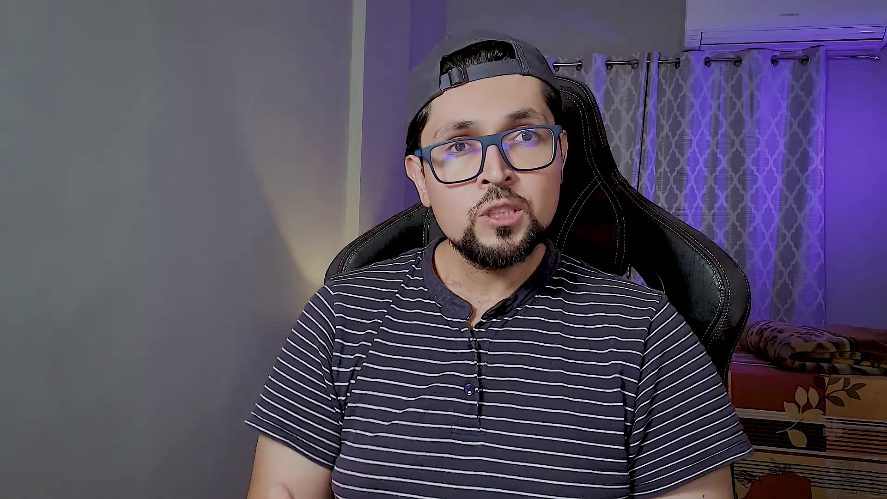